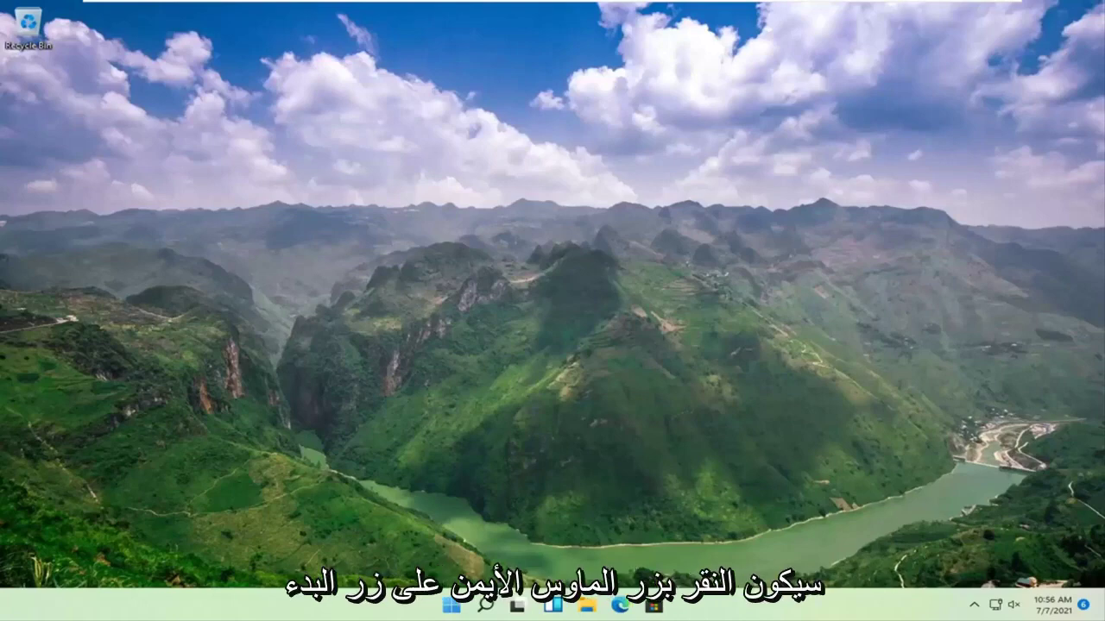
Step: Open System > Display in Settings from the Start quick-link menu and expand Multiple displays
right_click(458, 599)
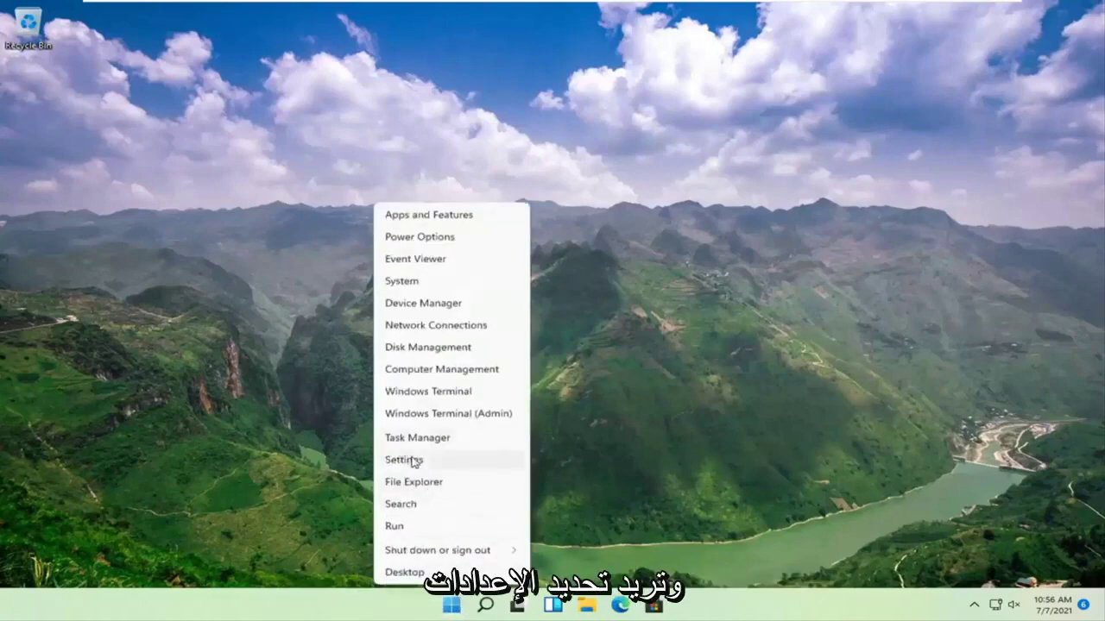
click(413, 462)
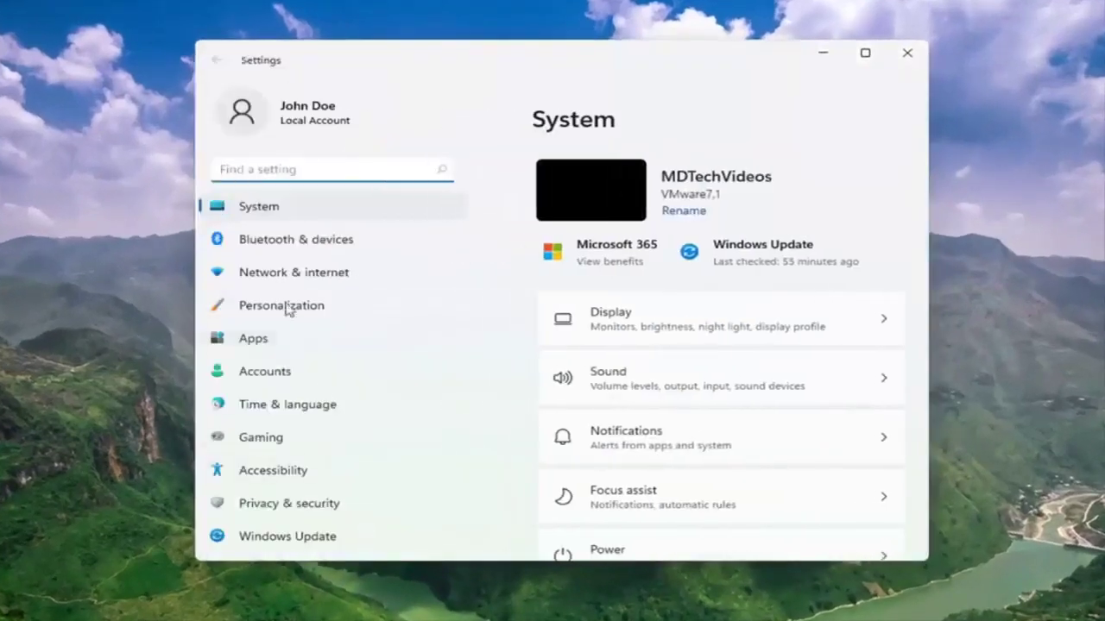
click(263, 209)
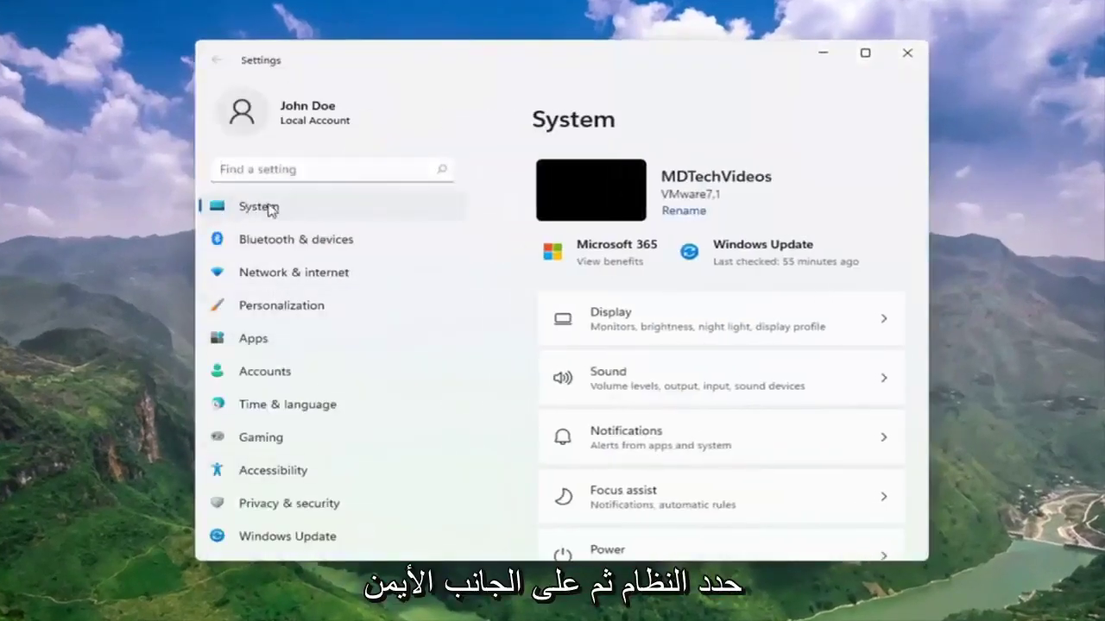
click(664, 323)
scroll(669, 321, down, 3)
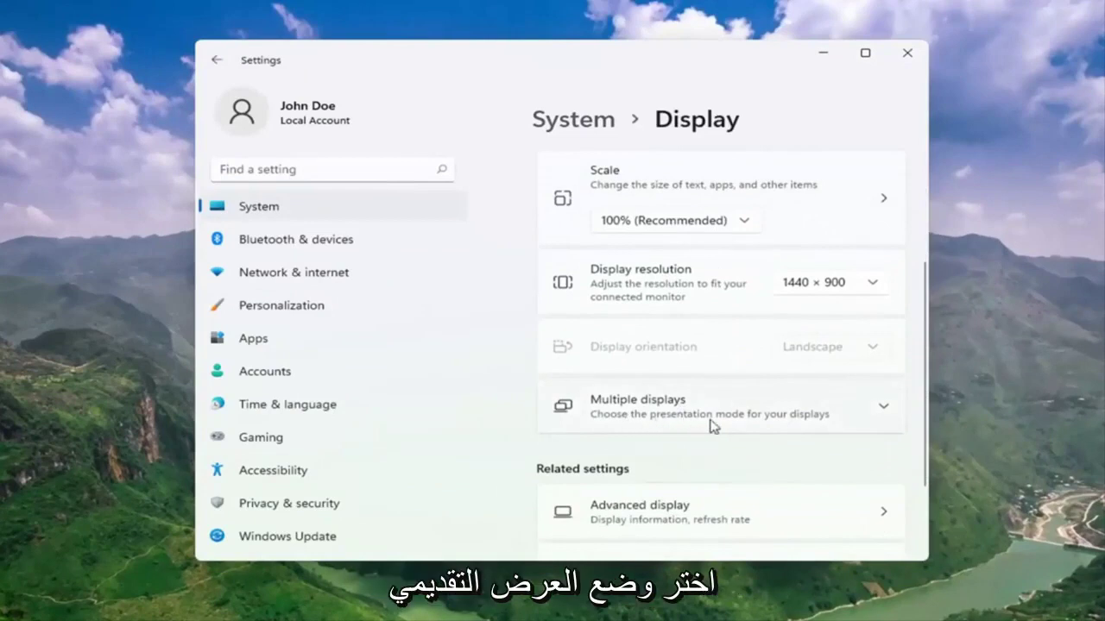
click(757, 424)
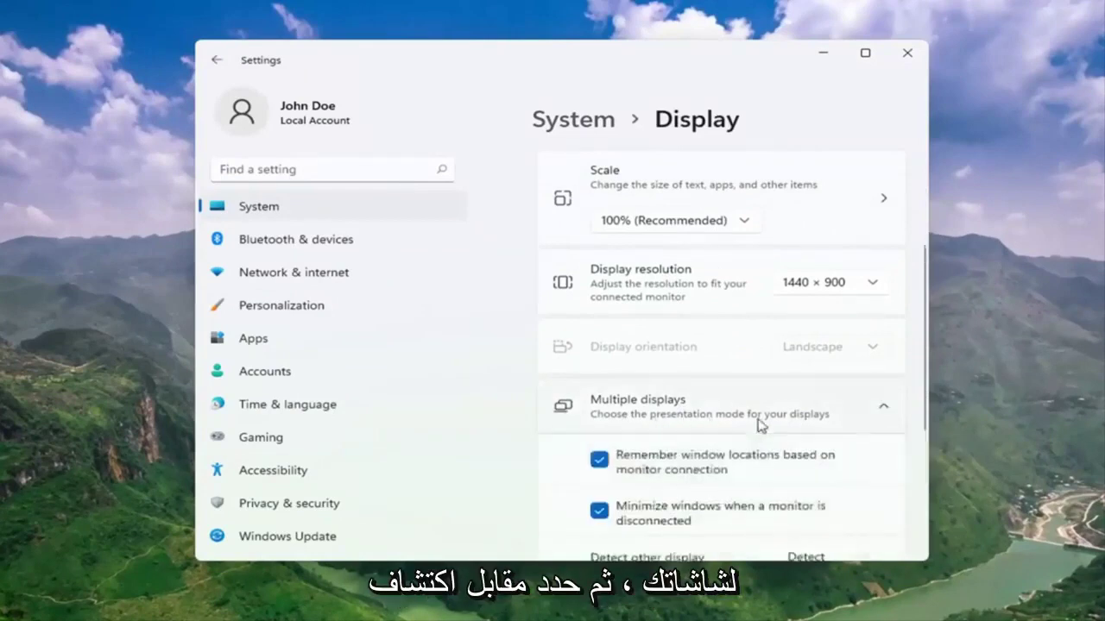
scroll(733, 426, down, 1)
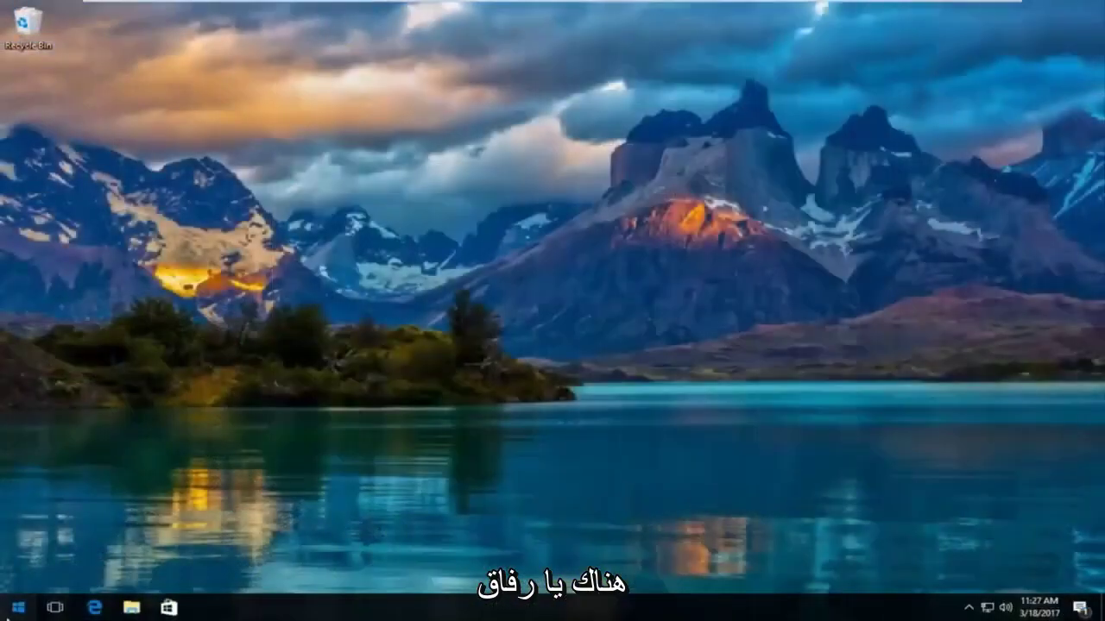
Step: Search the Start menu for 'device manager' and launch Device Manager
key(super)
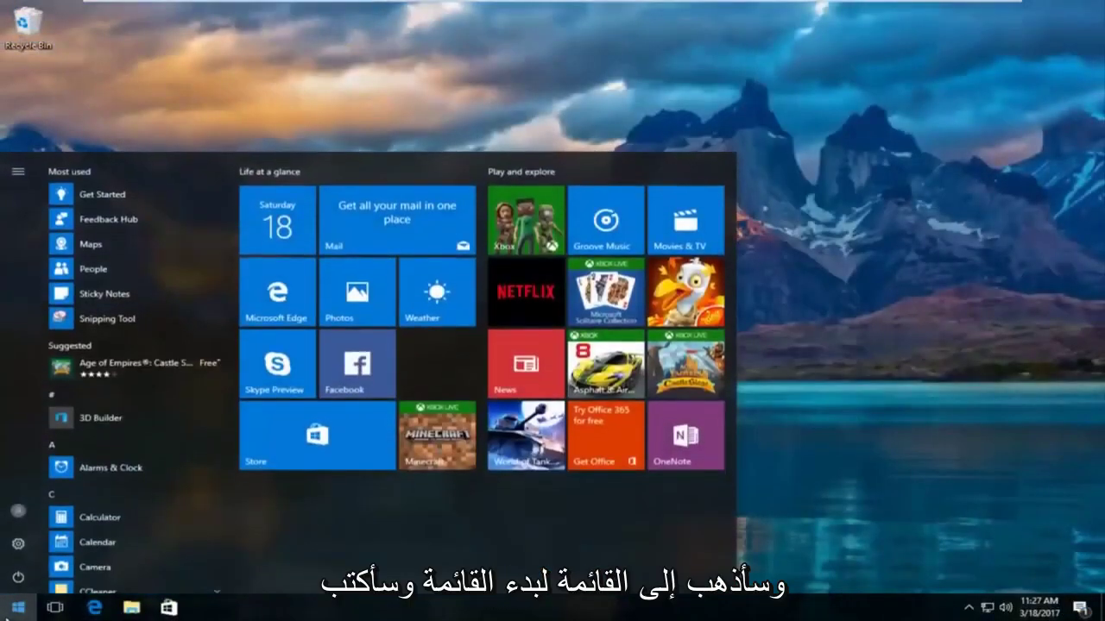
text(device manag)
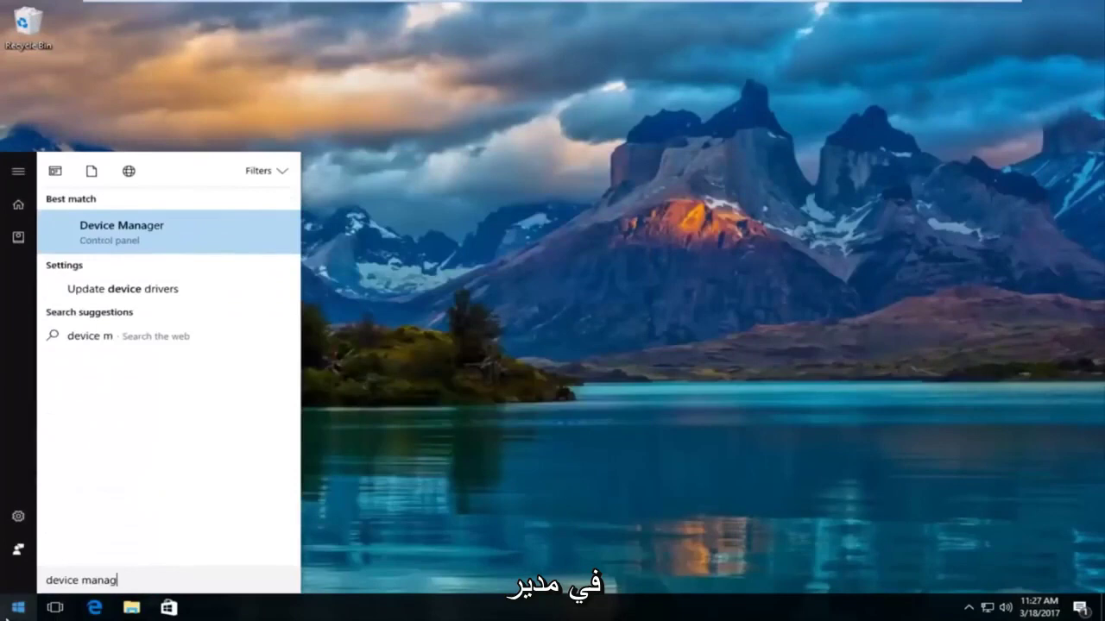
text(er)
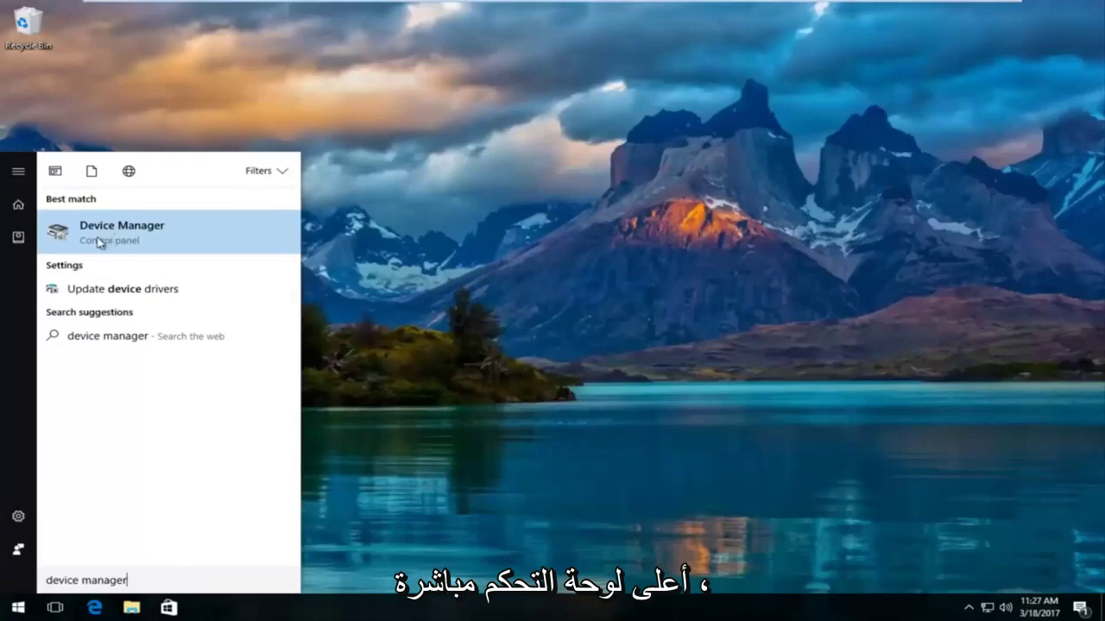
click(112, 235)
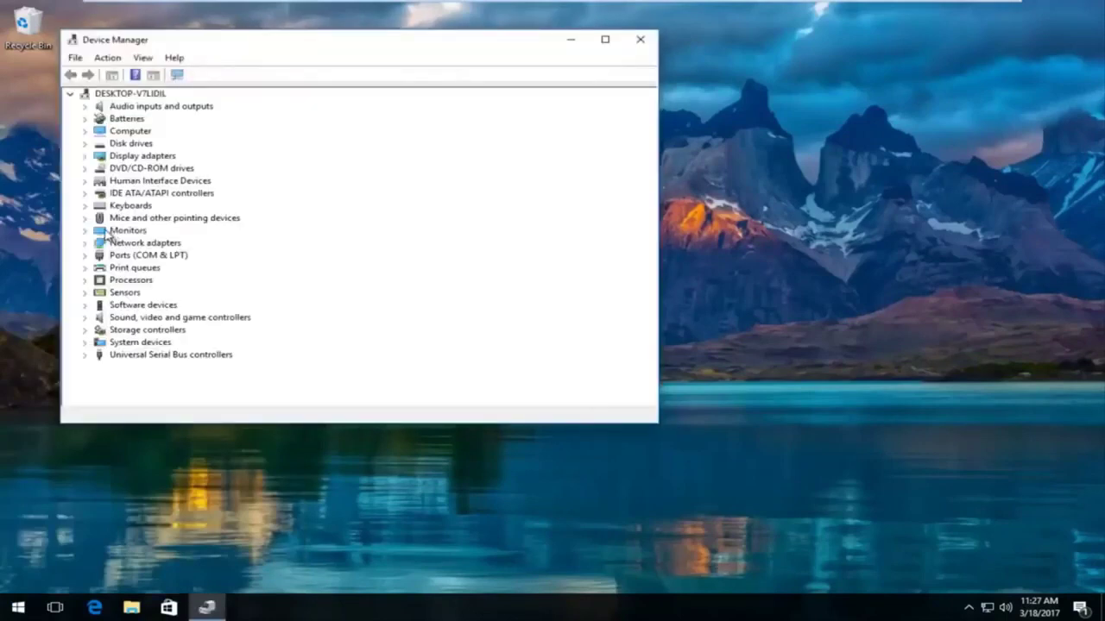
Step: Expand Display adapters and start Update Driver Software for the VMware SVGA 3D adapter
drag(363, 51, 573, 69)
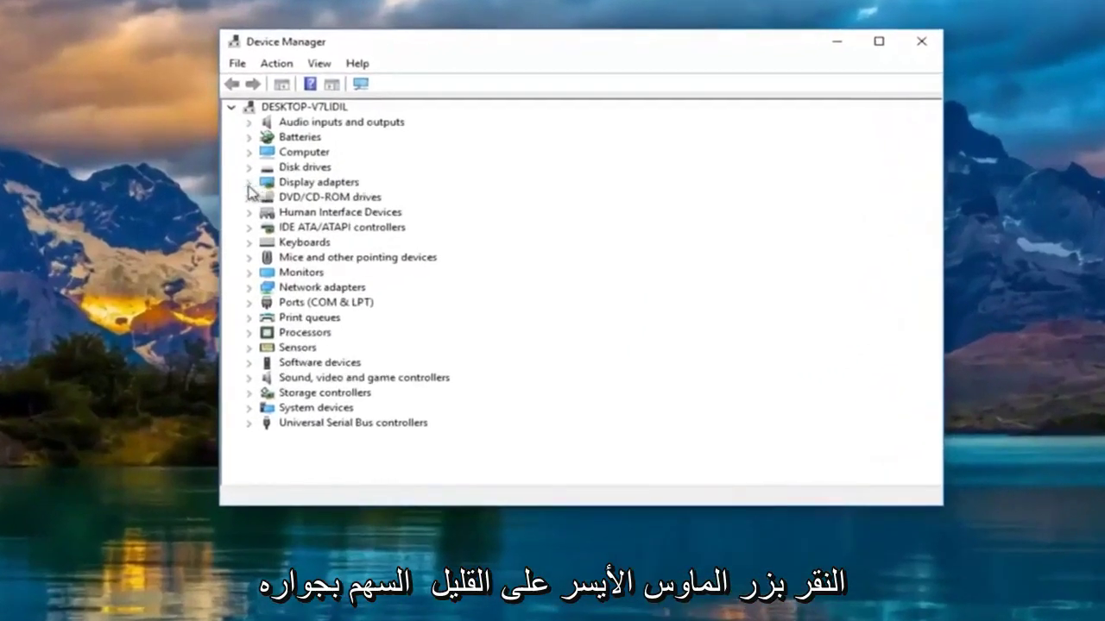
click(250, 182)
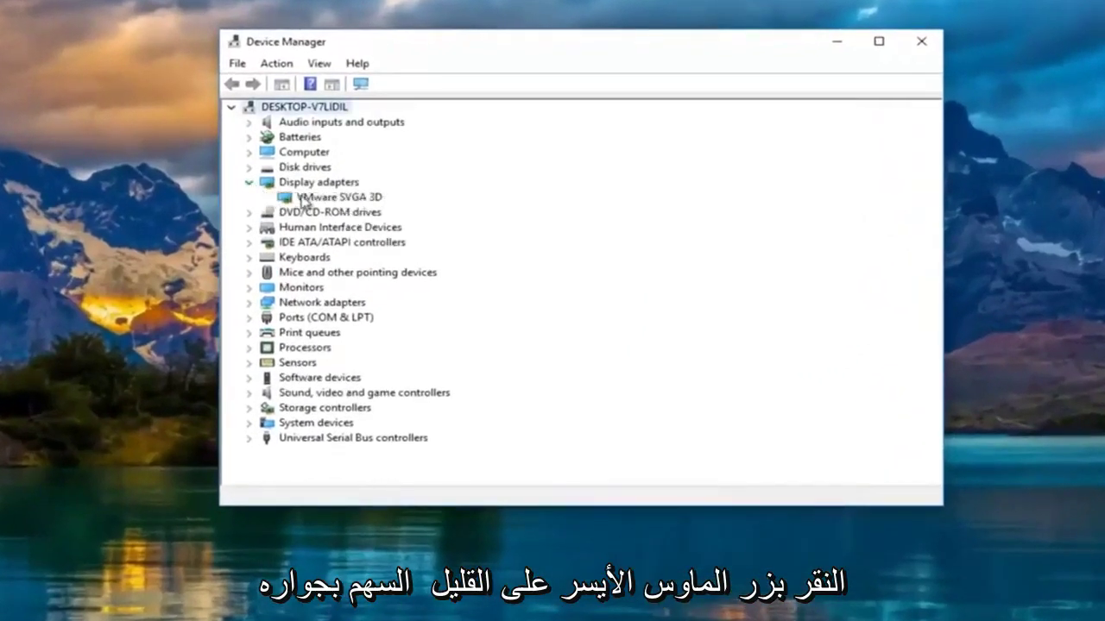
click(306, 197)
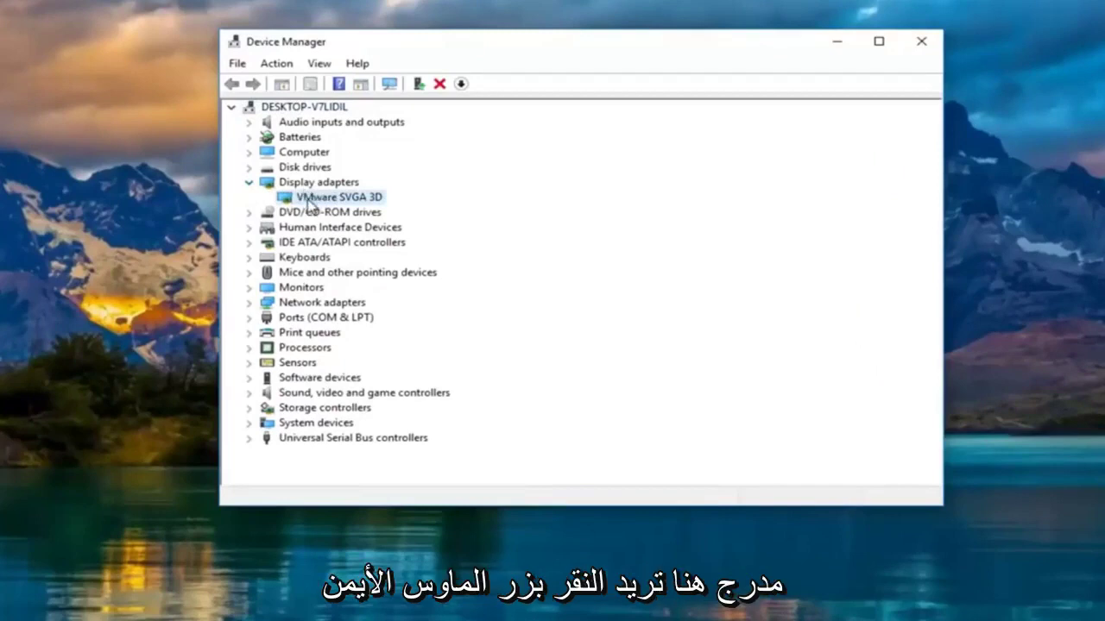
right_click(313, 204)
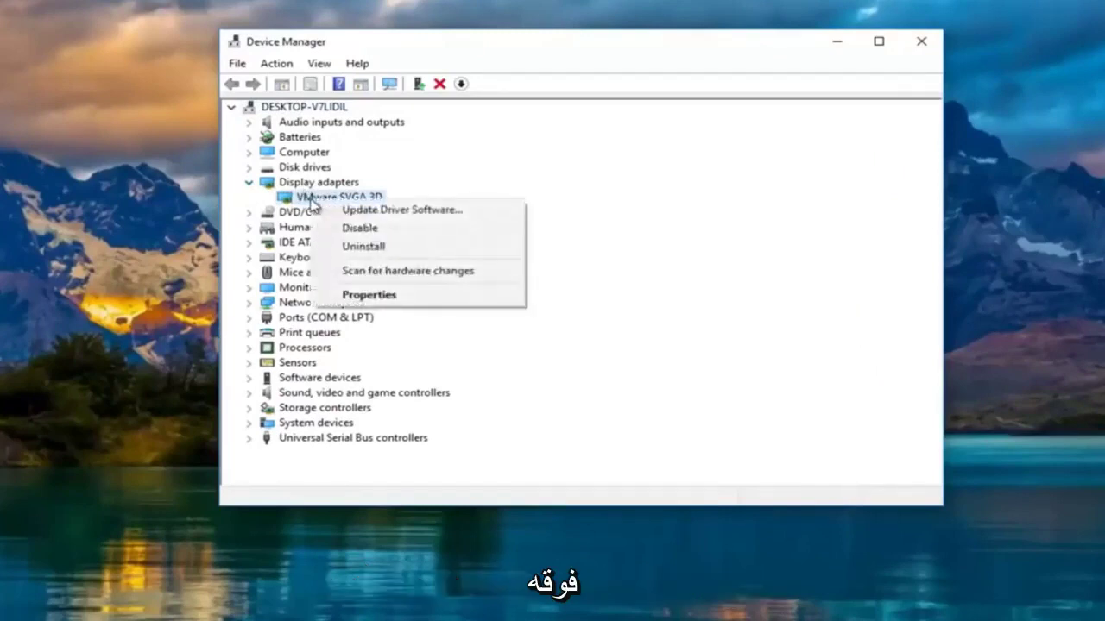
click(385, 216)
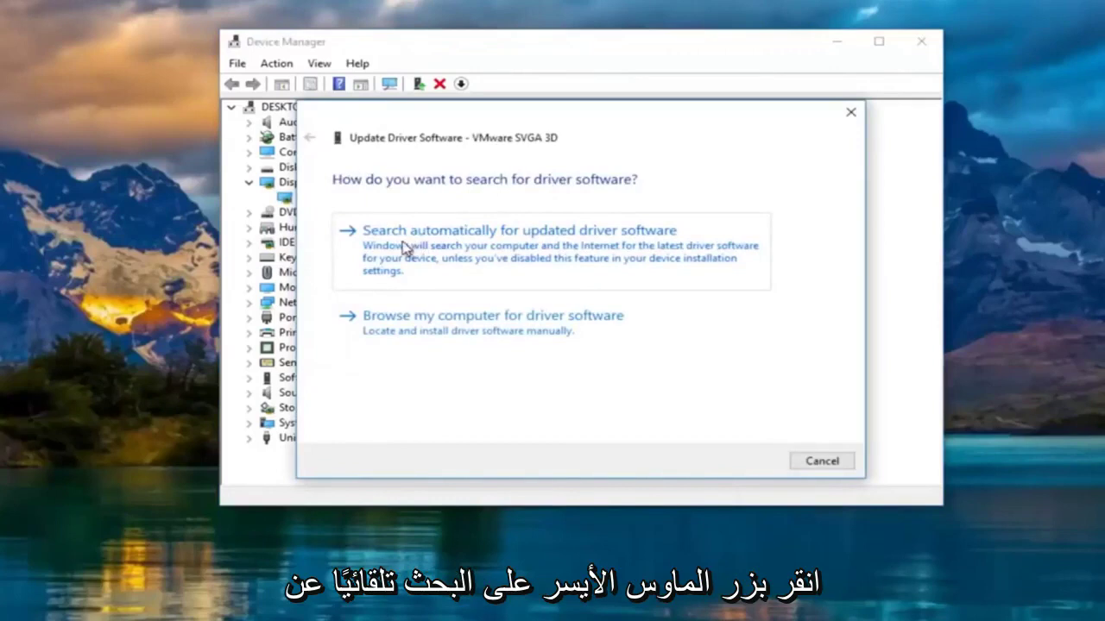
Step: Search automatically for a newer VMware SVGA 3D driver, find it up to date, and close the wizard
click(509, 246)
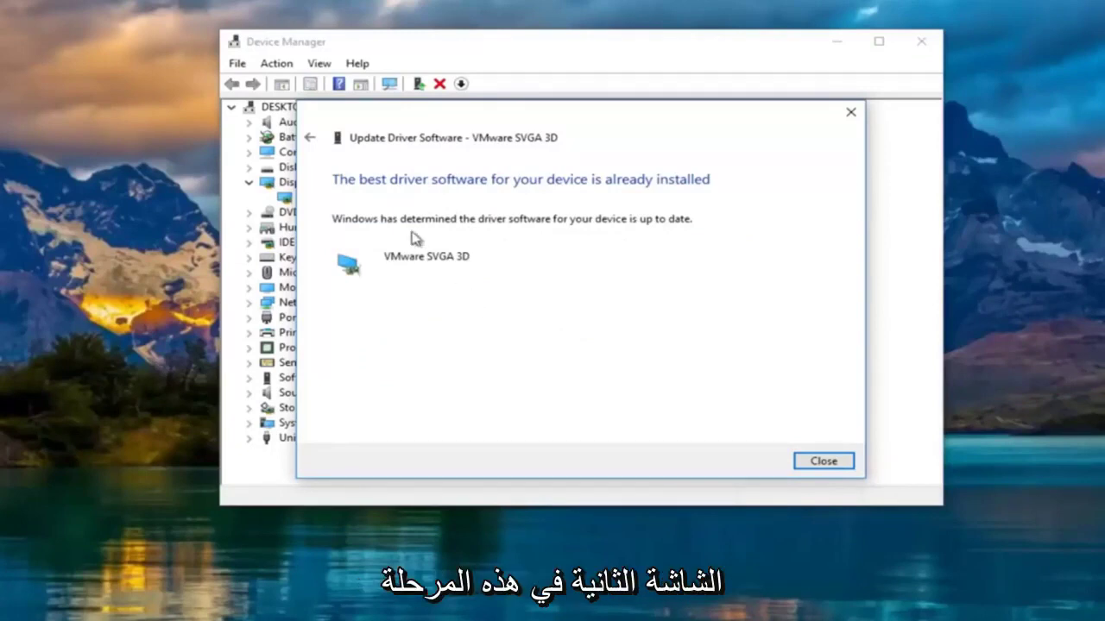
click(310, 140)
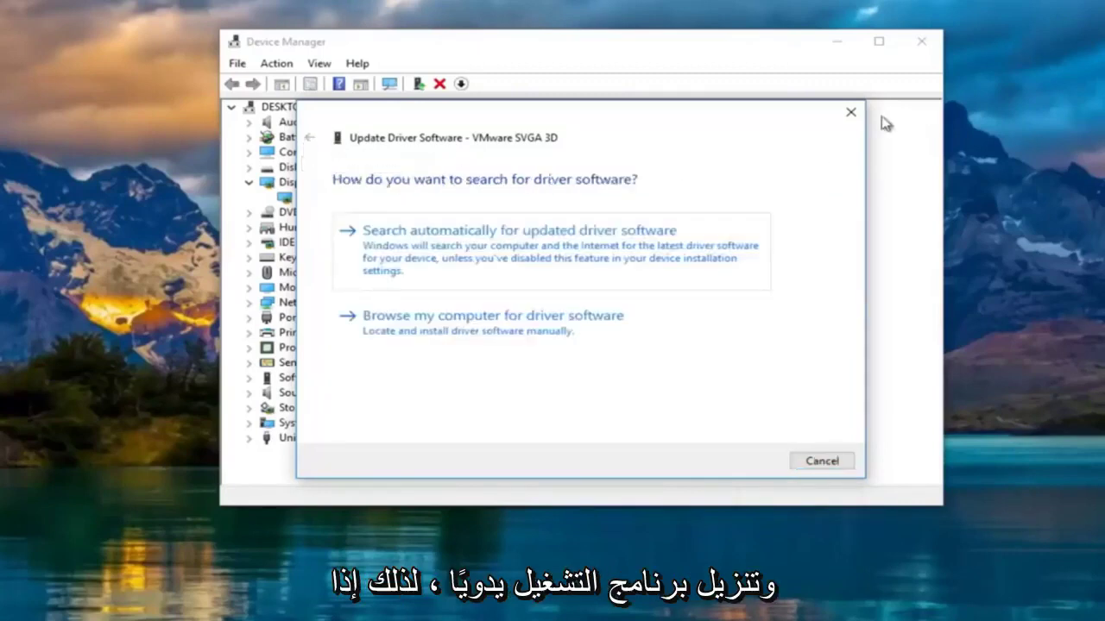
click(848, 114)
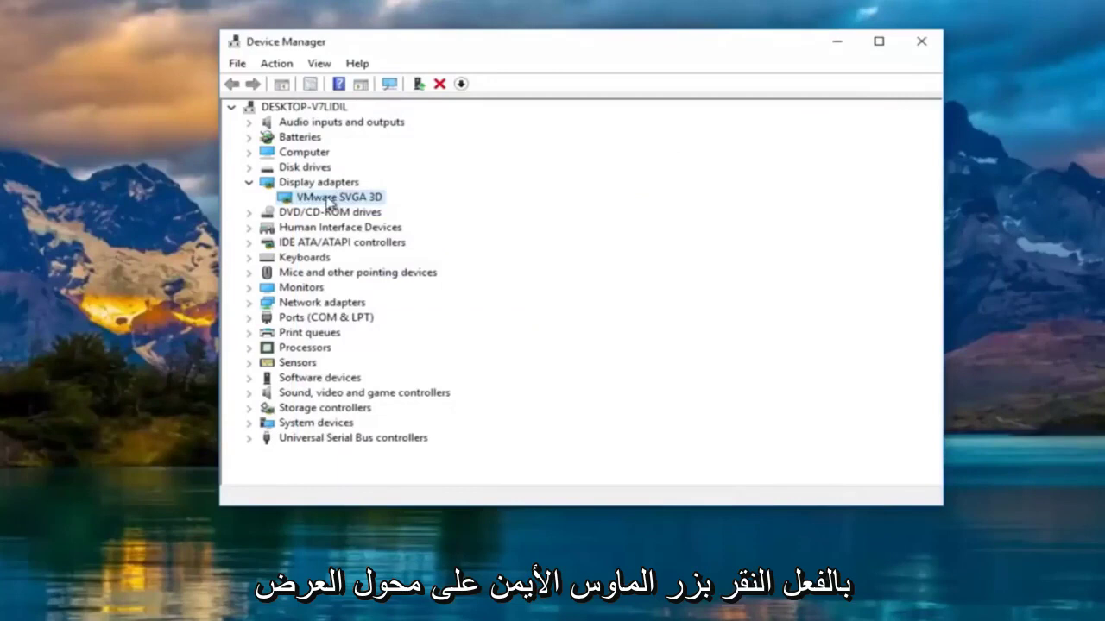
Step: Check the VMware SVGA 3D driver tab (version 8.15.1.48, dated 7/12/2016), then close Properties
right_click(313, 199)
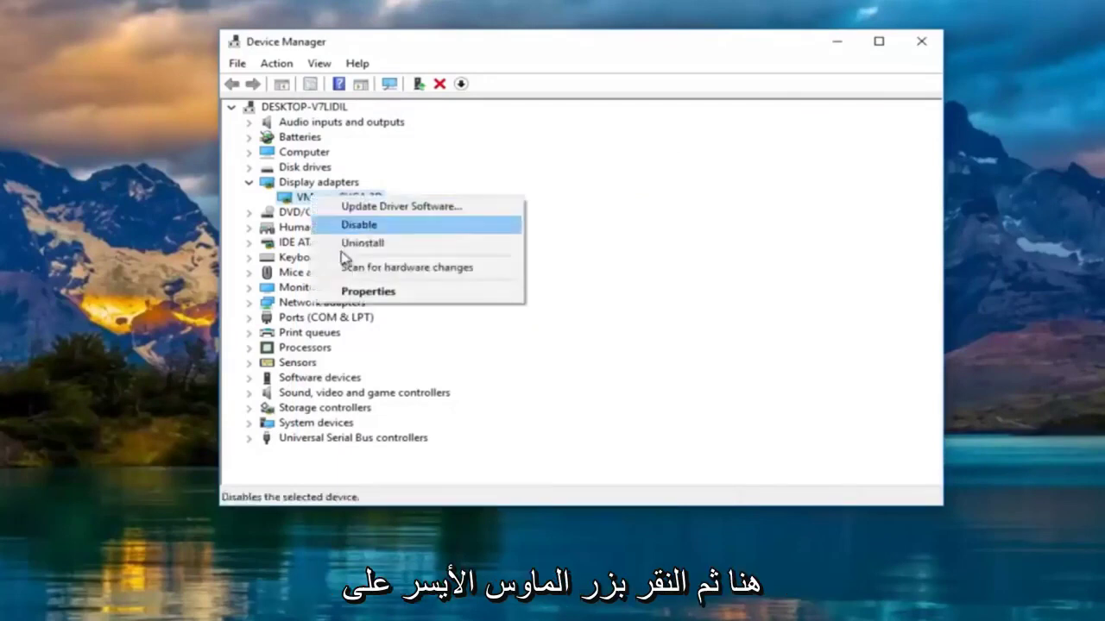
click(356, 293)
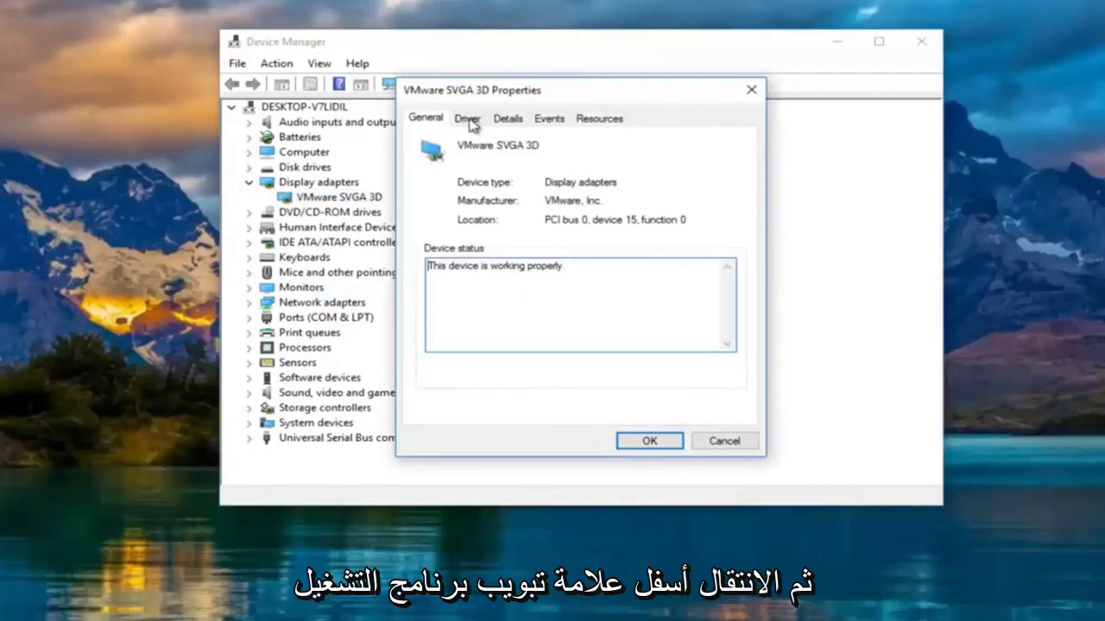
click(467, 121)
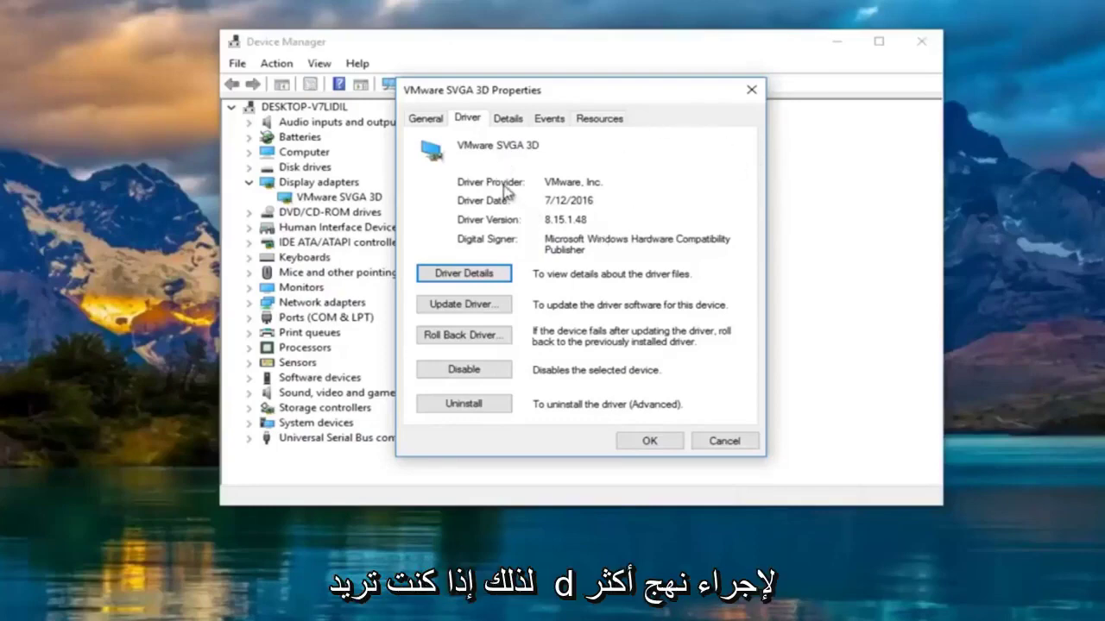
click(751, 89)
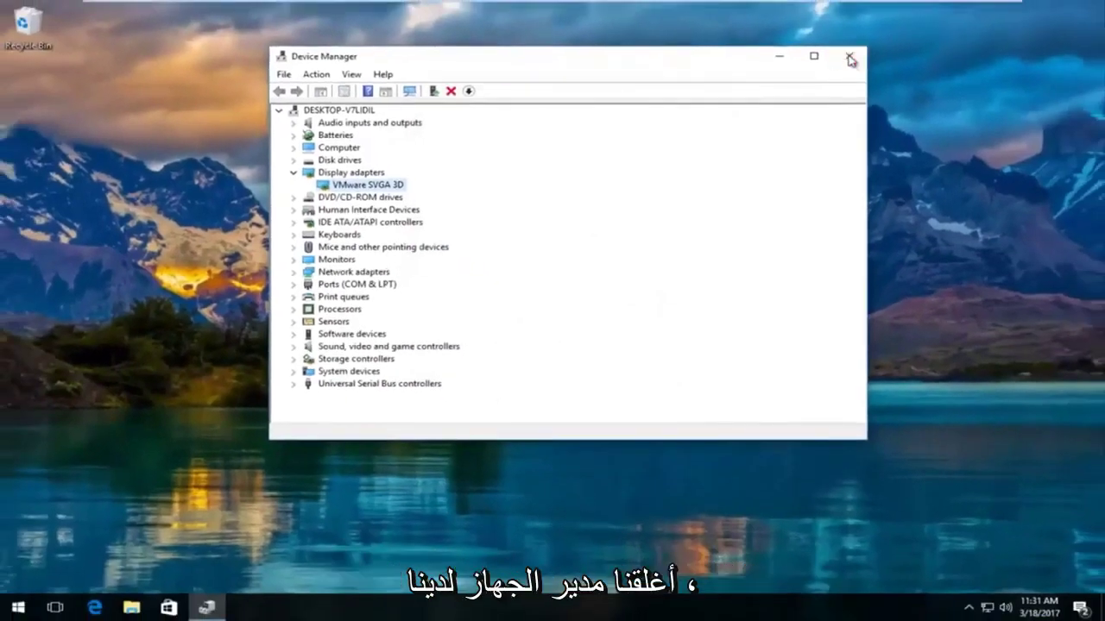
Step: Close Device Manager and search Google for 'amd driver update' in Microsoft Edge
click(877, 50)
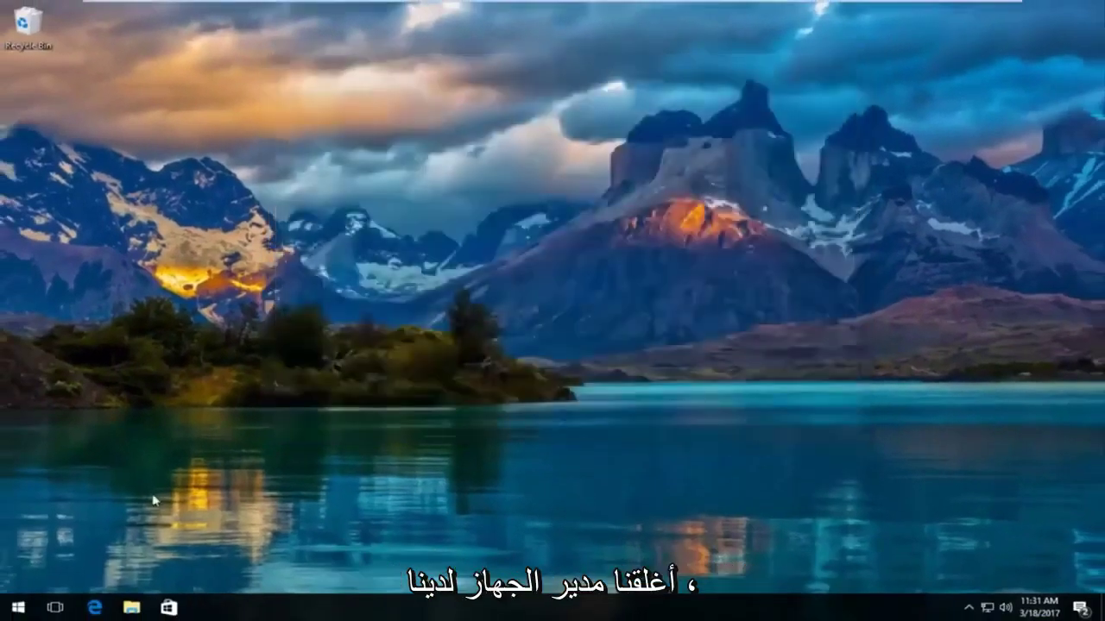
click(97, 608)
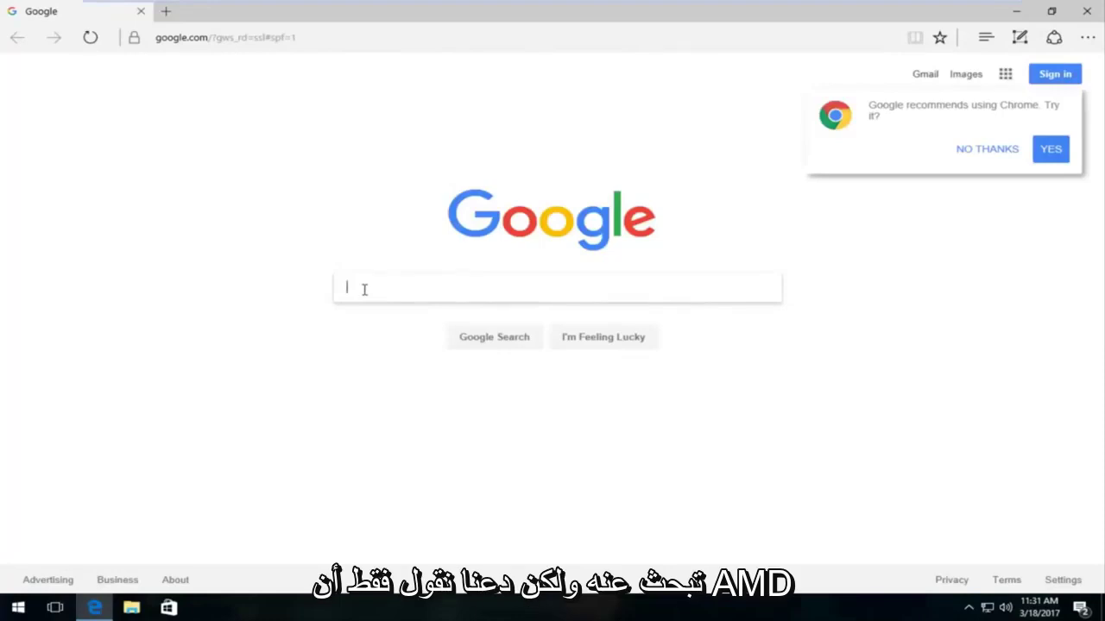
text(amd )
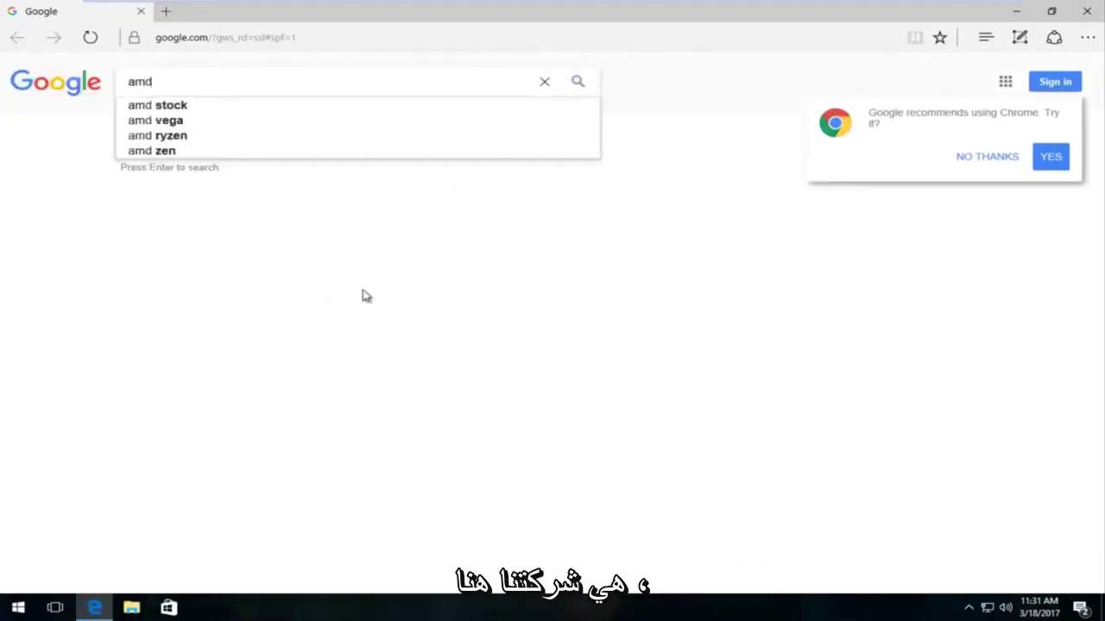
text(driver )
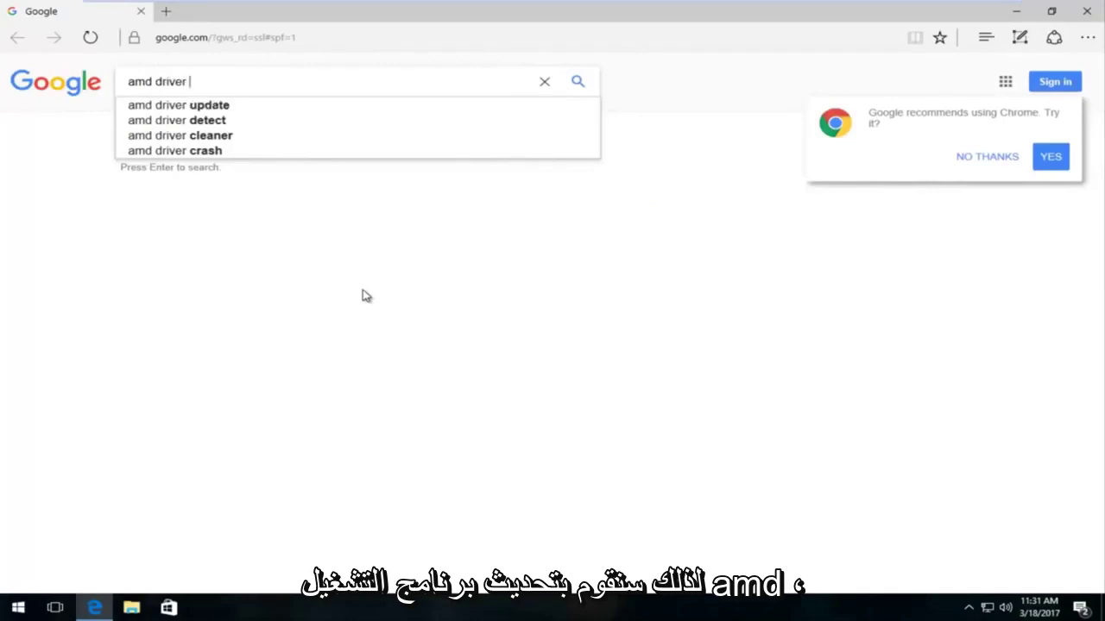
text(u[pd)
key(BackSpace)
text(=)
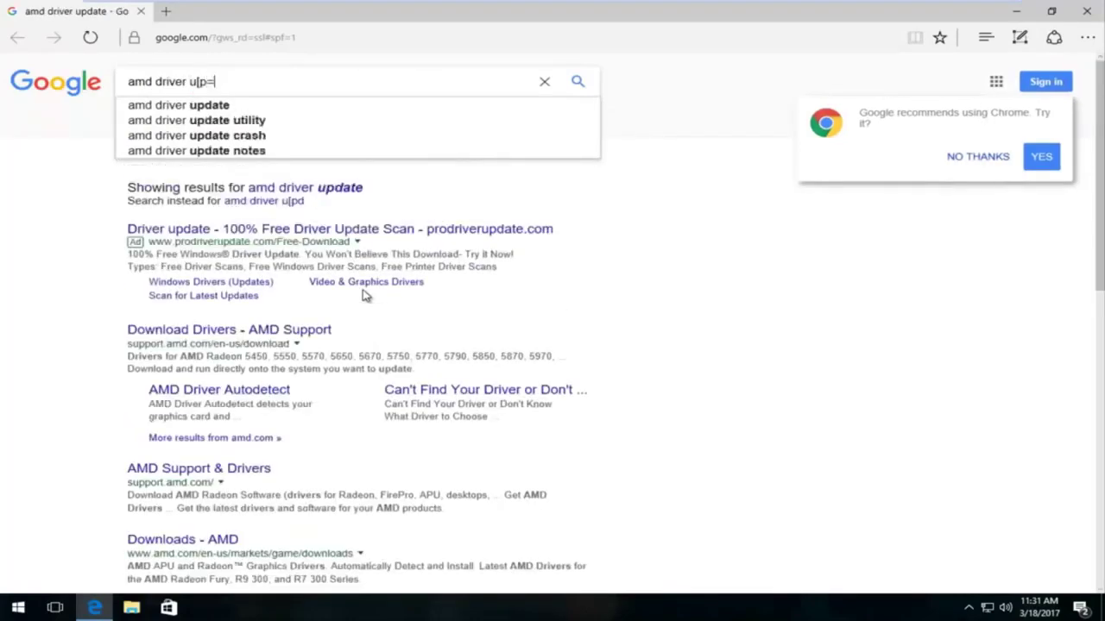
key(BackSpace)
key(BackSpace)
key(BackSpace)
text(pdate)
key(Return)
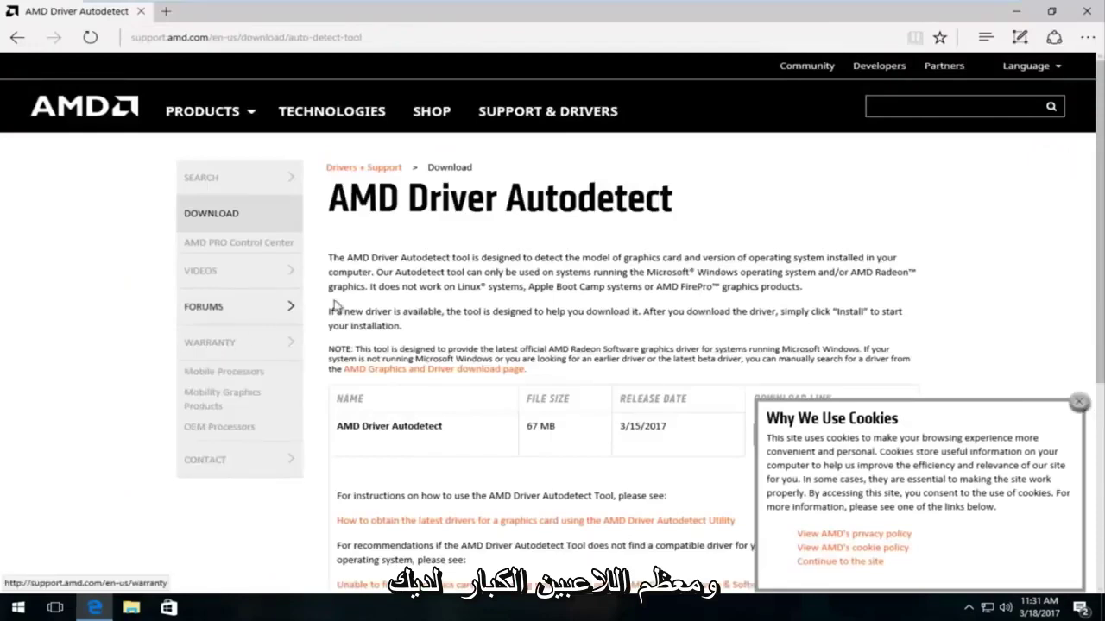
Step: Scroll through the AMD Driver Autodetect page to review the 67 MB download
scroll(356, 280, down, 4)
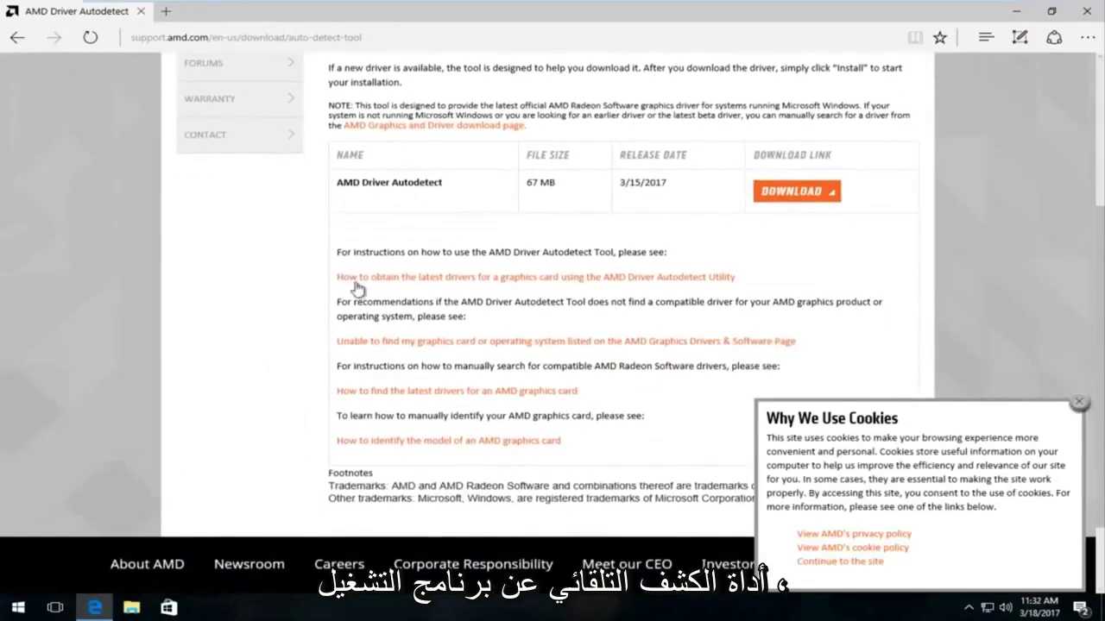
scroll(358, 290, up, 2)
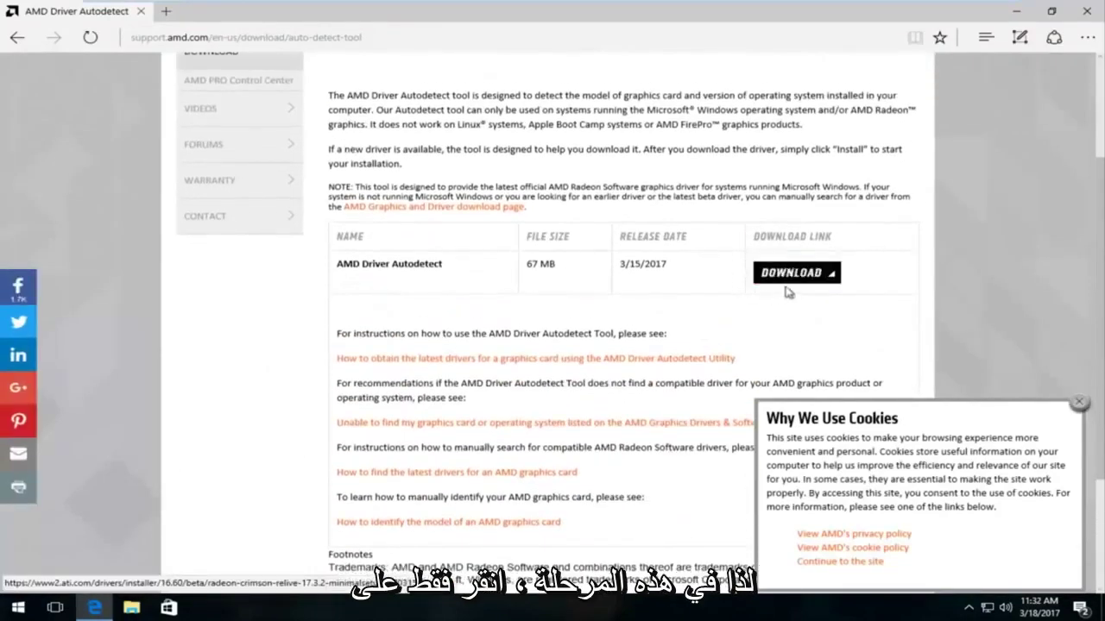
scroll(697, 315, up, 2)
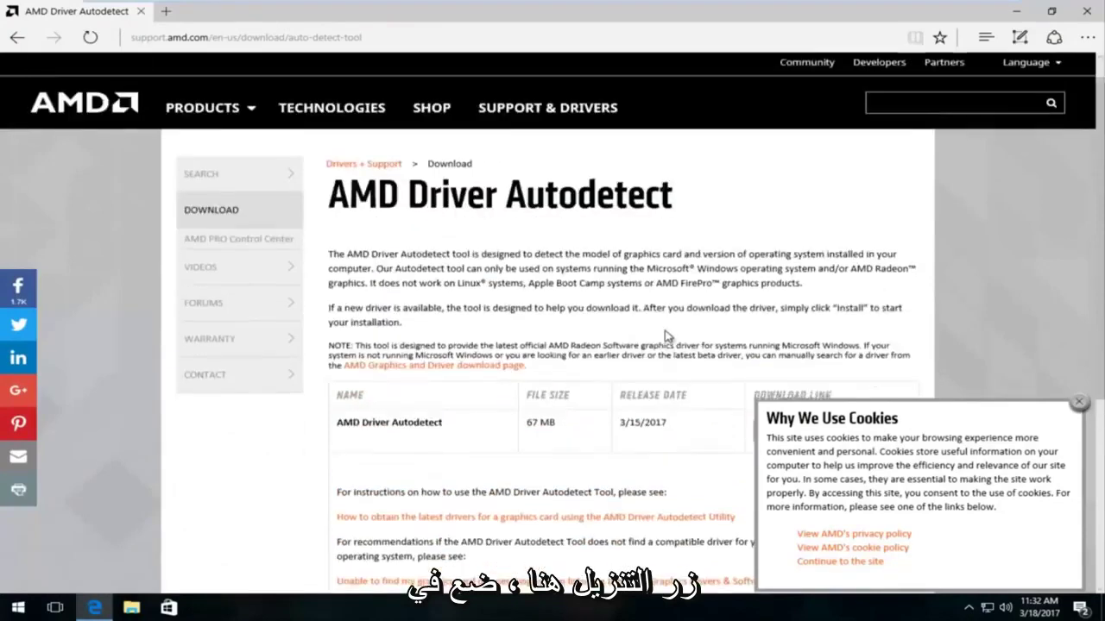
scroll(638, 316, down, 3)
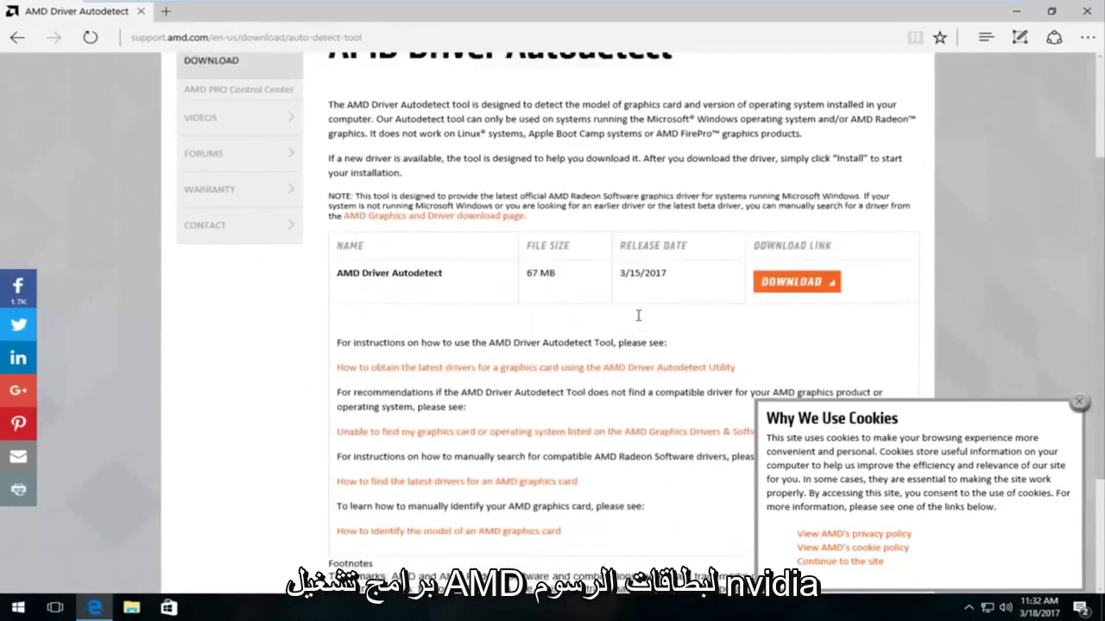
scroll(635, 316, up, 3)
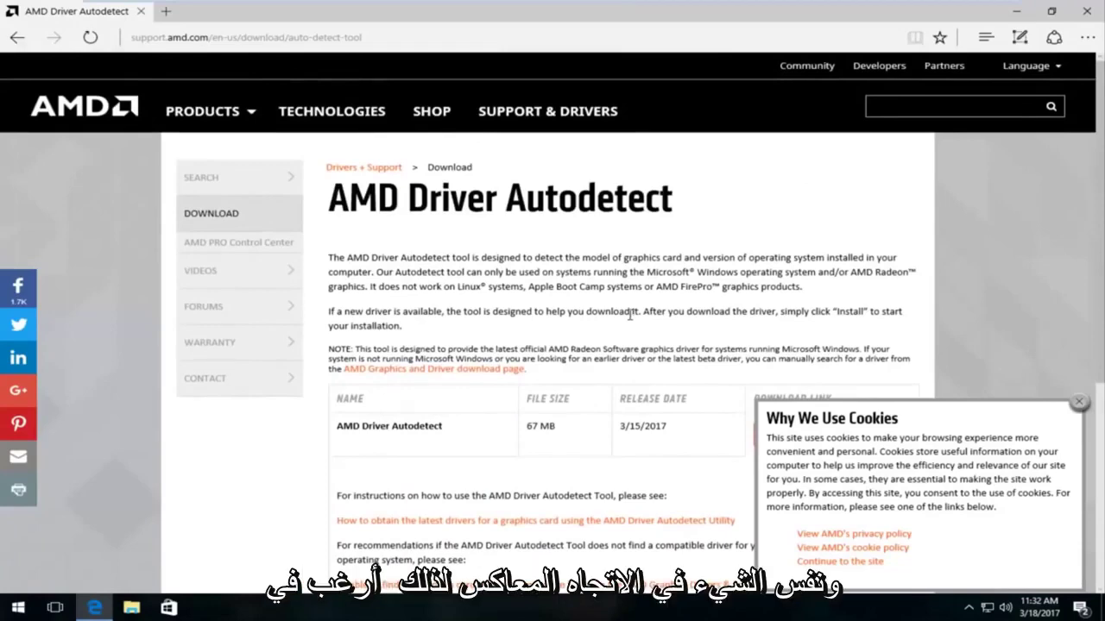
scroll(630, 315, down, 3)
scroll(631, 316, up, 3)
scroll(632, 320, down, 1)
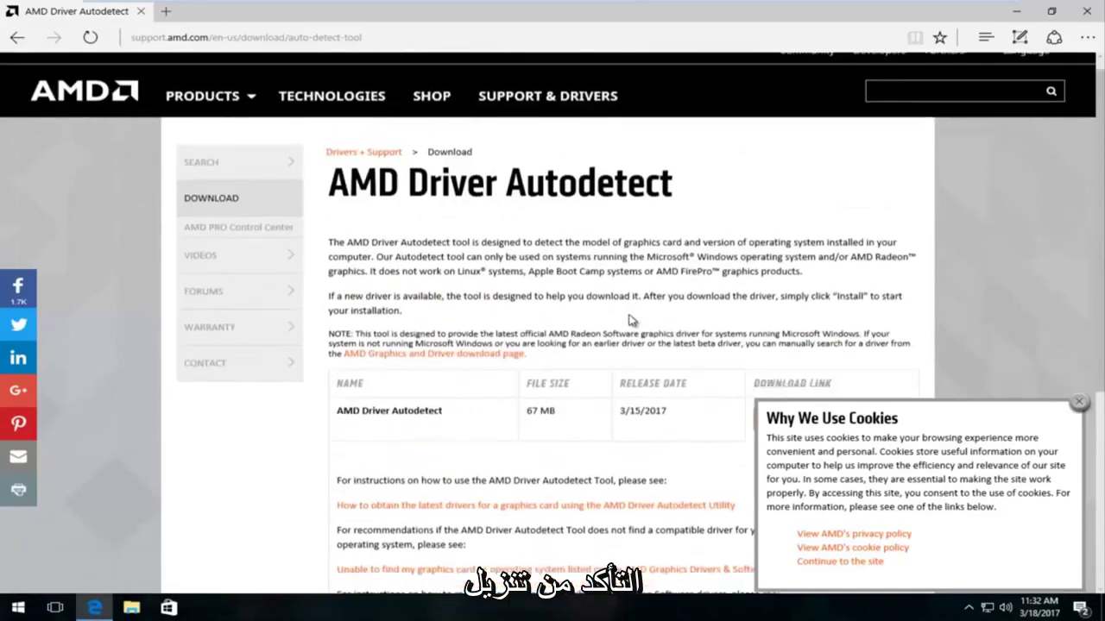
scroll(630, 320, down, 3)
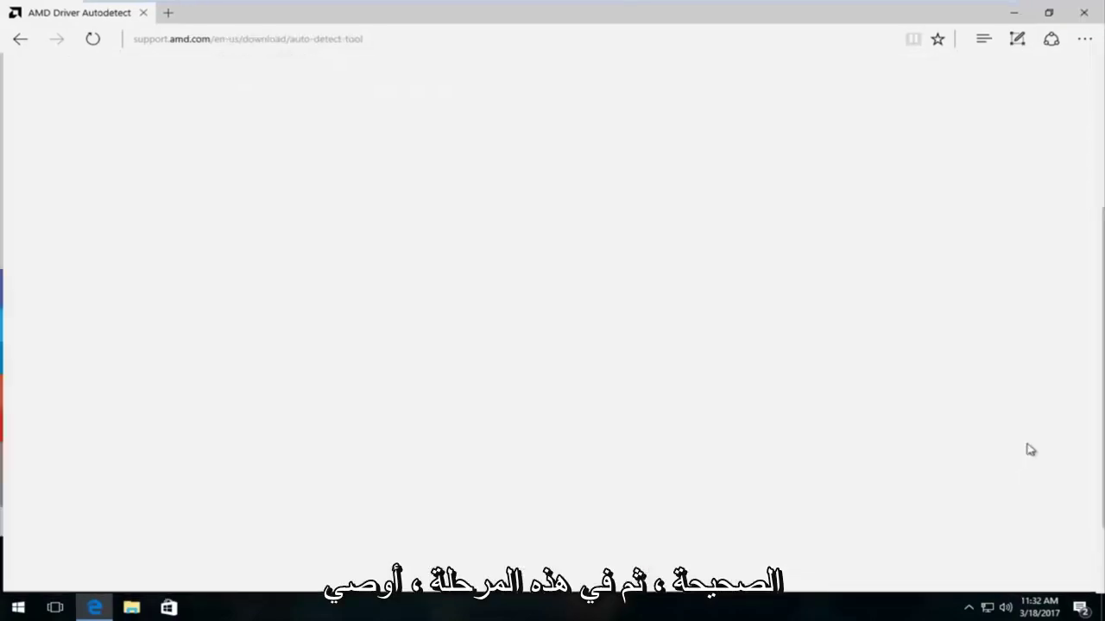